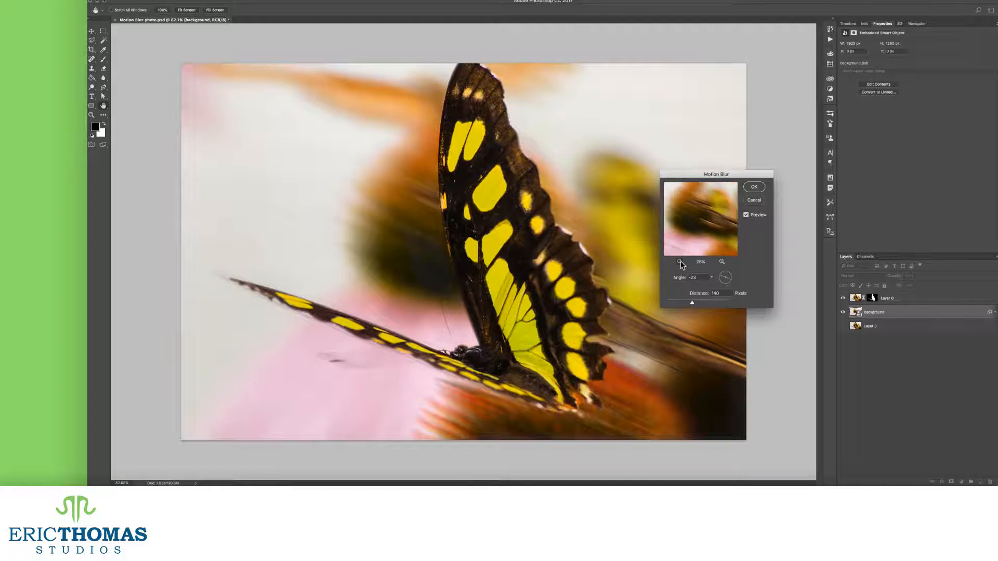
Step: Compare the photo with and without the Motion Blur preview, with the dialog's thumbnail zoomed out
click(680, 262)
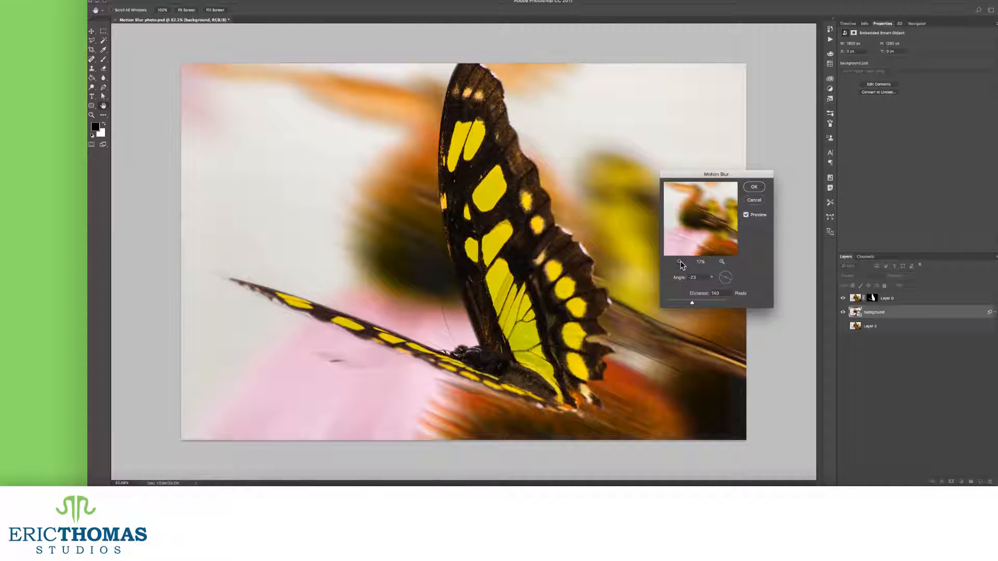
click(681, 262)
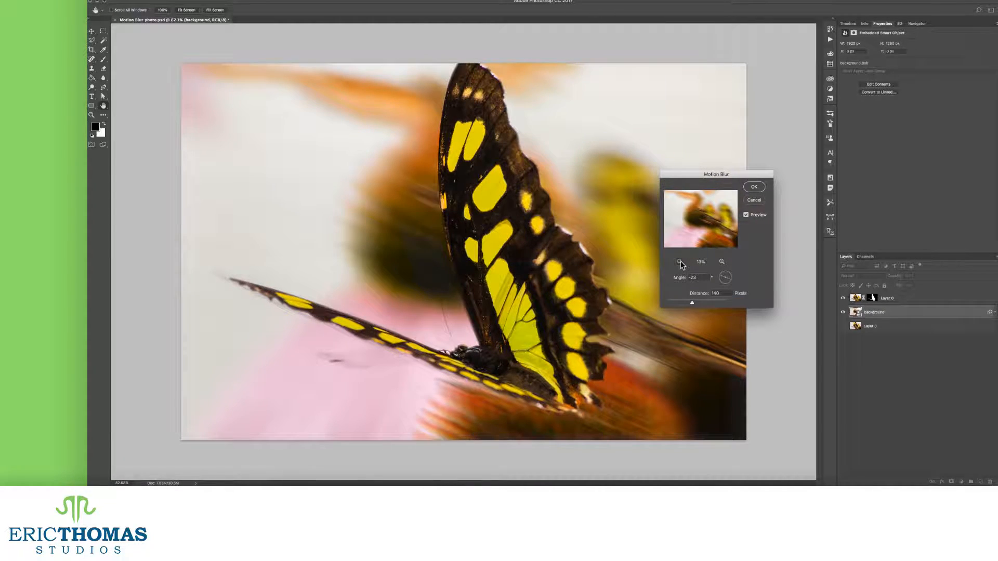
click(747, 215)
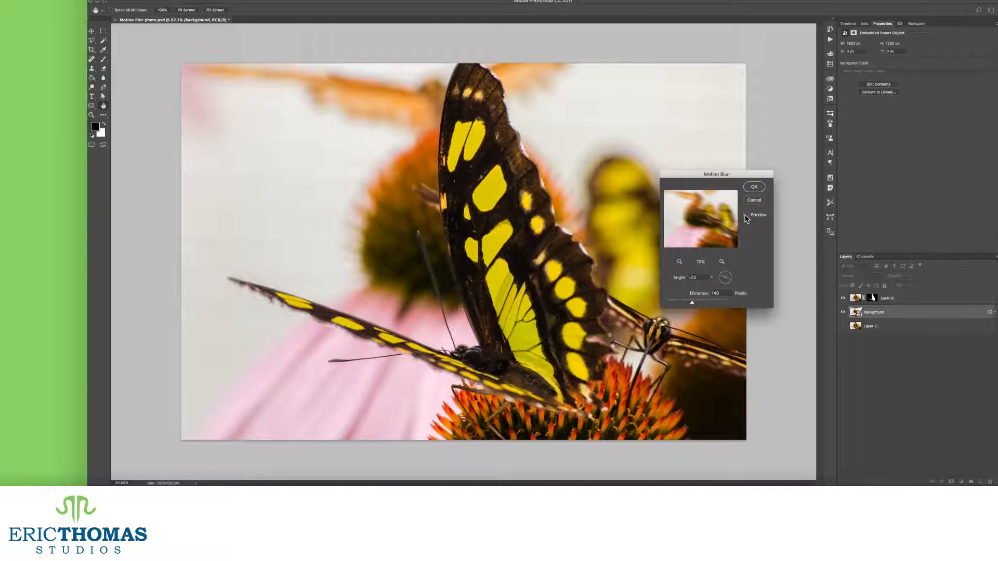
click(747, 216)
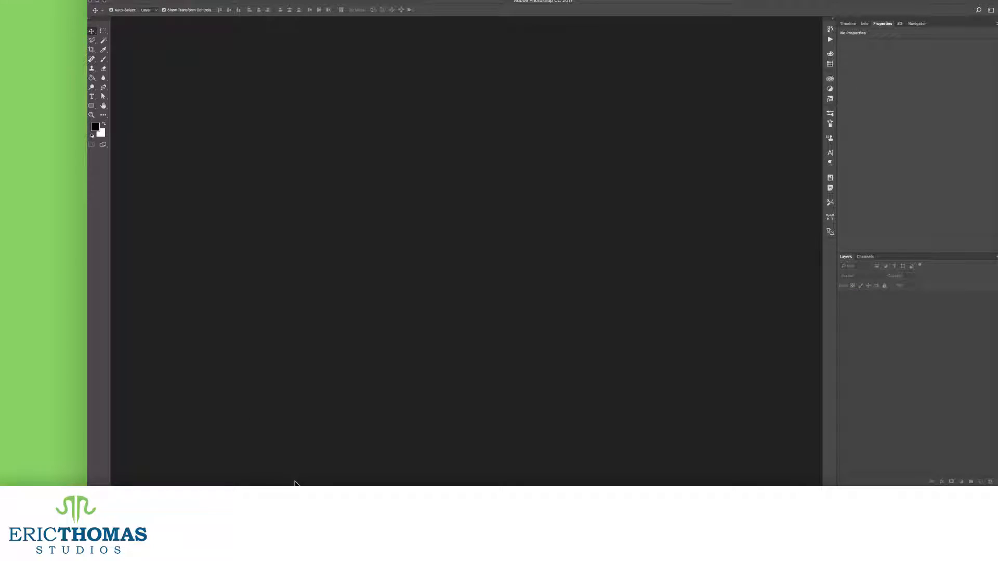
Step: Open Motion Blur photo.psd from the assets folder and duplicate its only layer
click(294, 482)
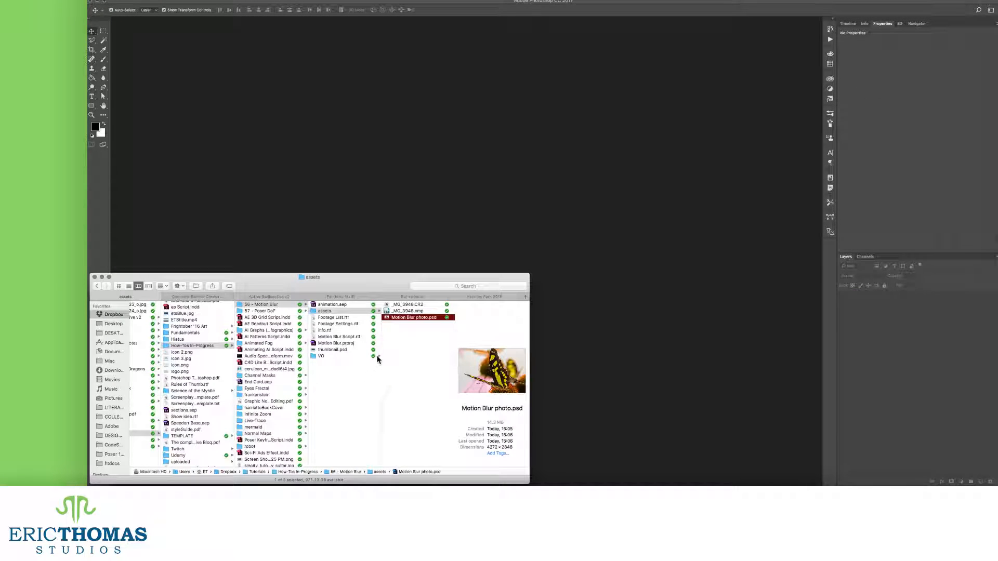
double_click(396, 318)
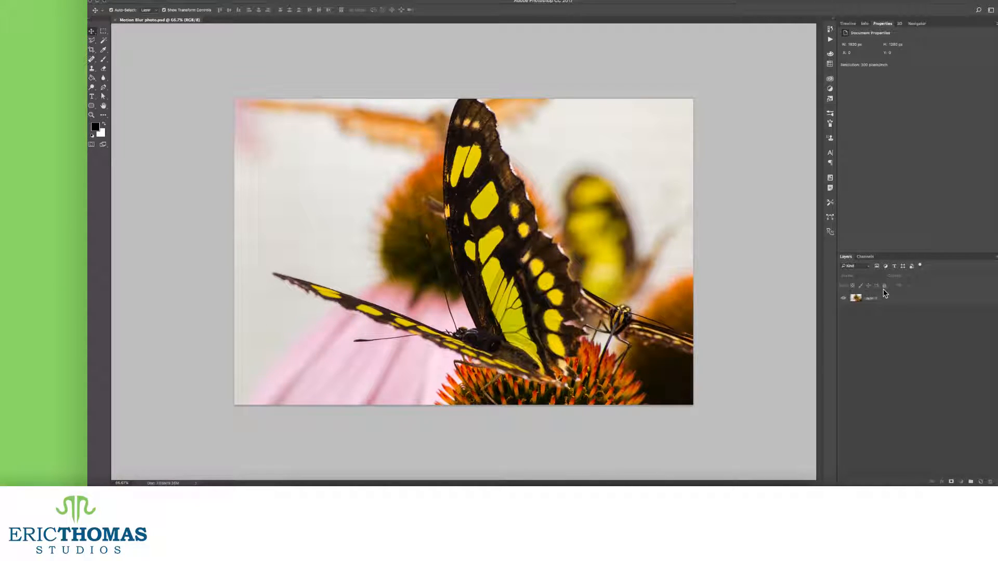
click(883, 297)
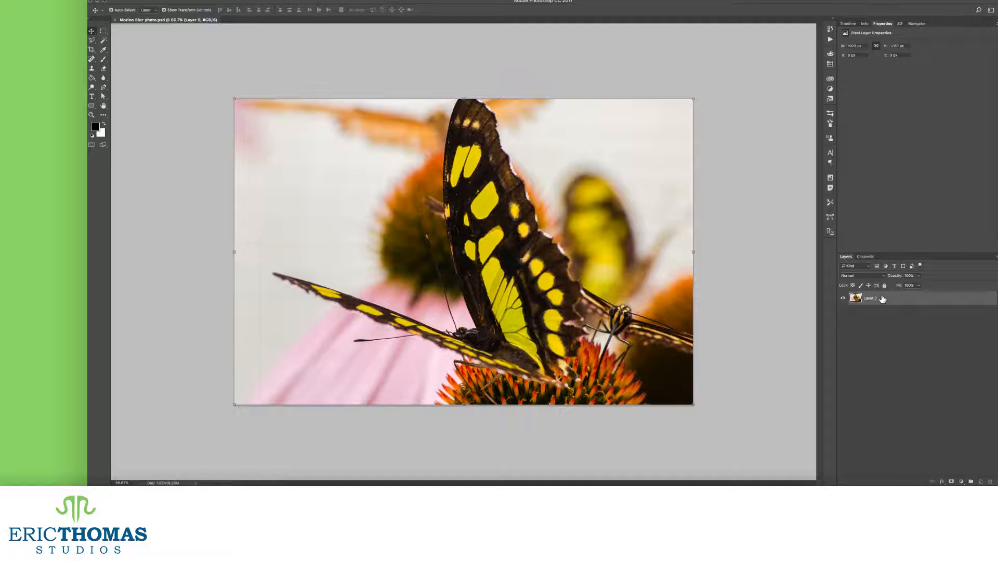
drag(882, 299, 884, 299)
key(super+j)
click(182, 0)
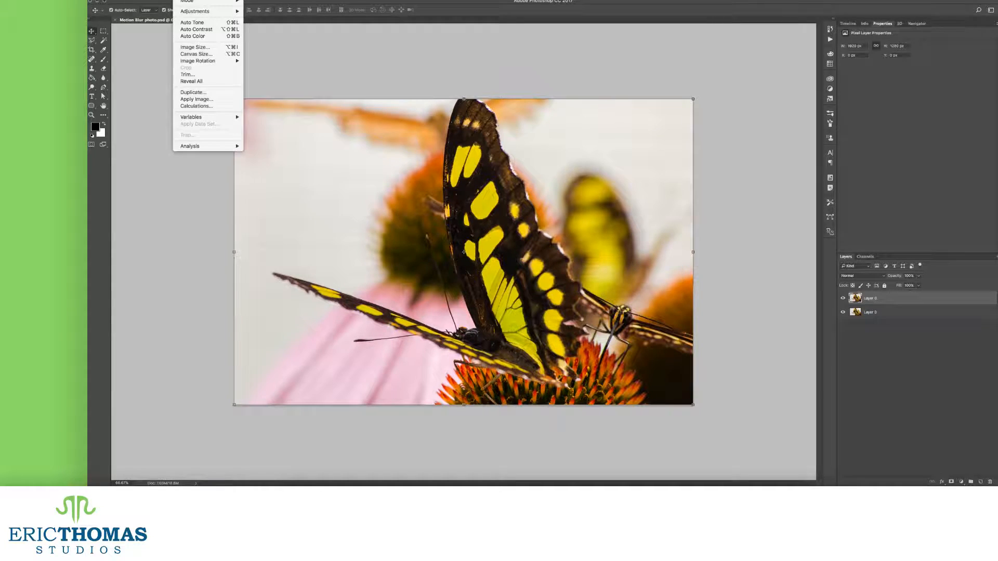
mouse_move(263, 0)
mouse_move(291, 79)
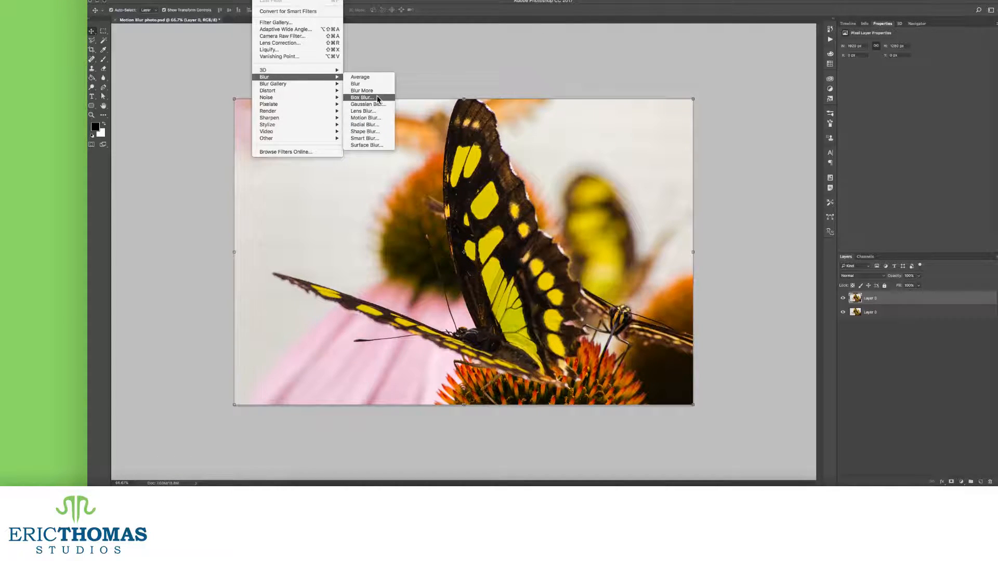
click(378, 123)
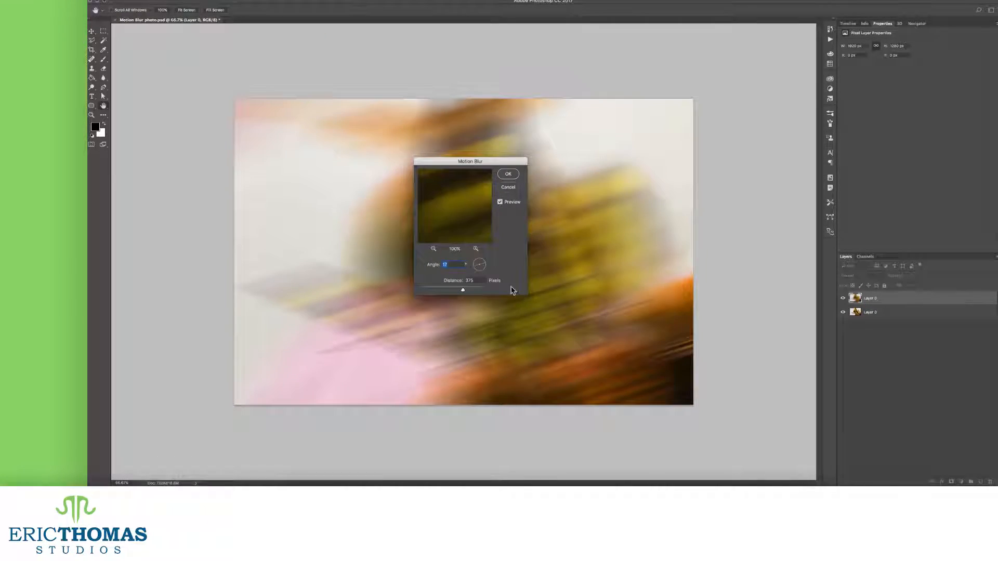
drag(506, 165, 753, 178)
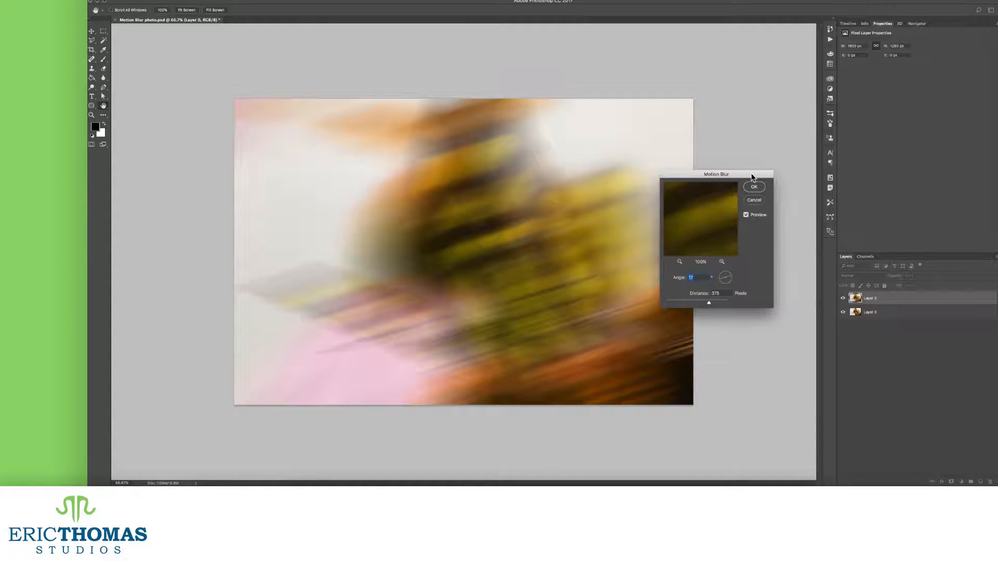
click(757, 201)
Step: Start a Pen tool path at the top of the butterfly's upright wing and trace its inner edge down to the head
drag(460, 98, 454, 107)
drag(477, 328, 536, 473)
alt+click(476, 327)
scroll(460, 325, up, 3)
click(477, 331)
scroll(463, 325, up, 5)
click(463, 345)
scroll(454, 301, down, 4)
Step: Extend the path up one side of the upright antenna, around its tip and back down to the head
click(441, 281)
click(431, 243)
click(404, 156)
click(393, 125)
click(388, 124)
click(395, 141)
click(424, 229)
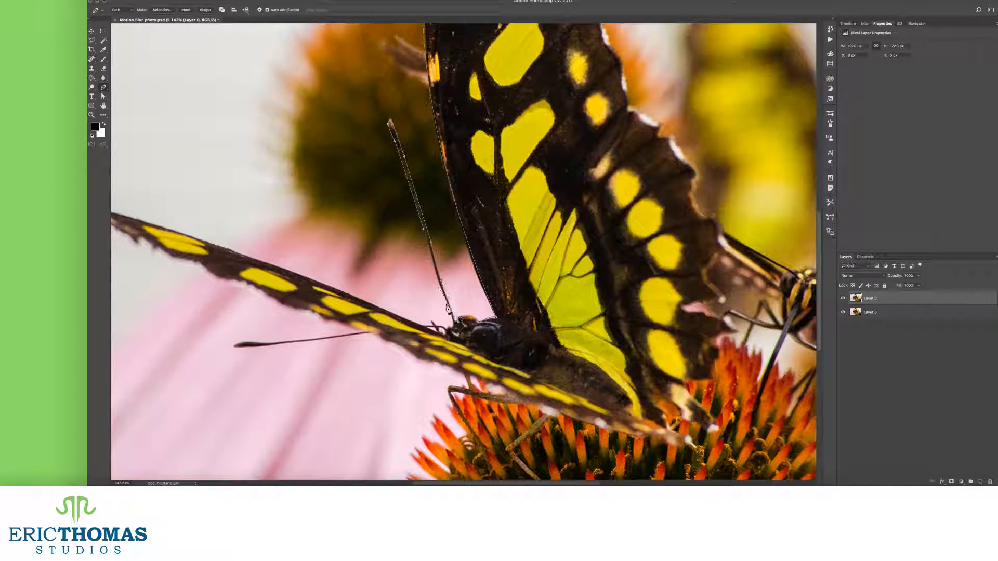
scroll(446, 309, up, 3)
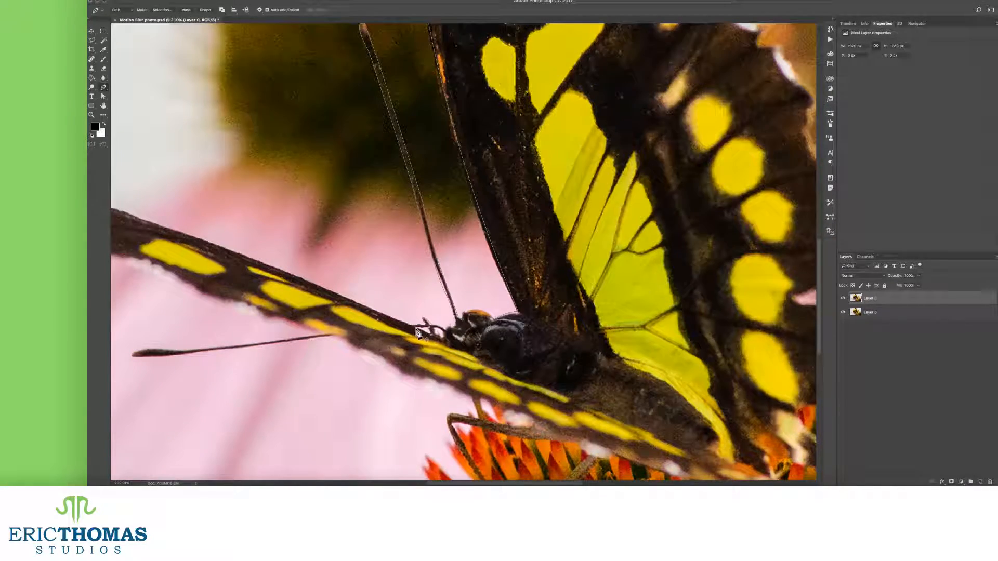
Step: Continue the path along the lower wing's upper edge, around its pointed tip and back along its underside to the second antenna
drag(416, 328, 708, 378)
drag(170, 189, 154, 188)
mouse_move(188, 188)
mouse_down()
mouse_move(379, 232)
mouse_move(192, 207)
mouse_up()
click(214, 209)
click(242, 225)
click(264, 237)
click(282, 255)
drag(289, 243, 298, 249)
click(304, 260)
click(317, 262)
drag(371, 280, 393, 302)
drag(393, 302, 333, 254)
click(371, 259)
drag(473, 303, 491, 313)
Step: Trace the path out along the horizontal antenna, around its tip and back to the lower wing
click(554, 334)
click(411, 354)
click(363, 356)
click(403, 356)
click(564, 337)
Step: Continue the path along the remaining underside of the lower wing to the wing tails above the flower
drag(564, 337, 402, 246)
click(429, 259)
click(483, 290)
drag(498, 289, 512, 294)
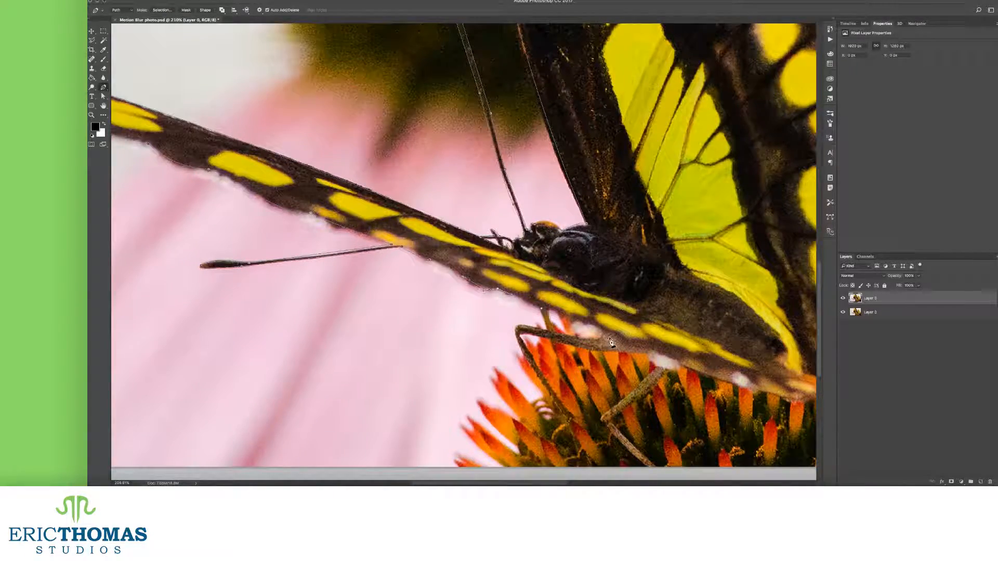
drag(684, 355, 417, 355)
click(416, 366)
click(532, 400)
click(565, 401)
click(599, 408)
click(609, 403)
click(573, 390)
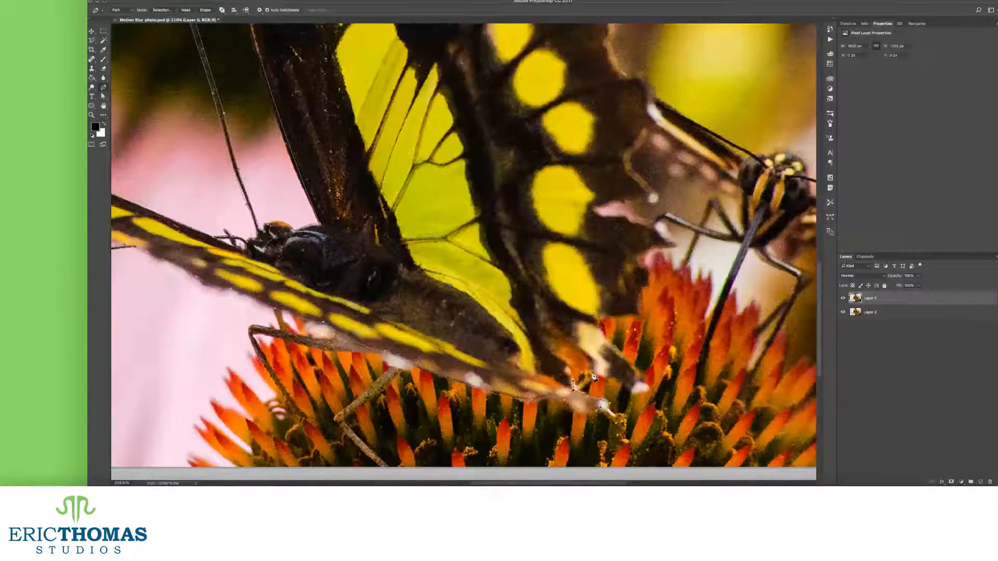
Step: Trace the path from the wing tails up along the scalloped outer edge of the upright wing
click(611, 318)
drag(610, 319, 537, 370)
click(571, 369)
click(561, 272)
drag(540, 253, 457, 310)
click(485, 309)
drag(464, 260, 470, 260)
click(488, 227)
drag(489, 226, 547, 312)
click(500, 272)
click(504, 216)
click(494, 190)
drag(452, 144, 403, 92)
Step: Complete the path along the upright wing's upper outer edge to its top and convert it to an anti-aliased new selection
drag(403, 93, 618, 413)
click(580, 346)
drag(542, 266, 520, 242)
drag(500, 187, 466, 159)
alt+click(501, 187)
scroll(494, 177, up, 3)
click(484, 165)
drag(482, 124, 476, 102)
drag(420, 65, 411, 62)
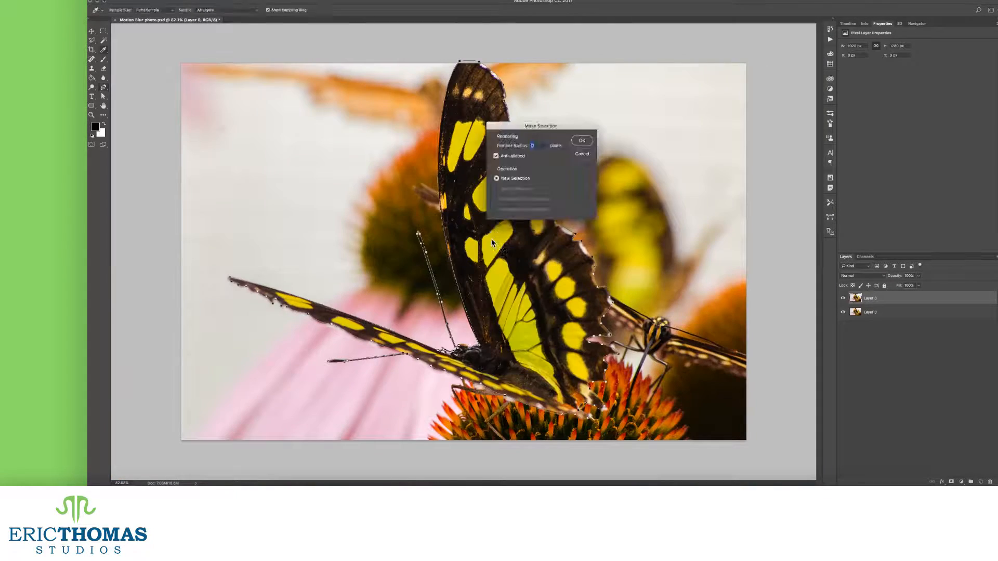
key(Return)
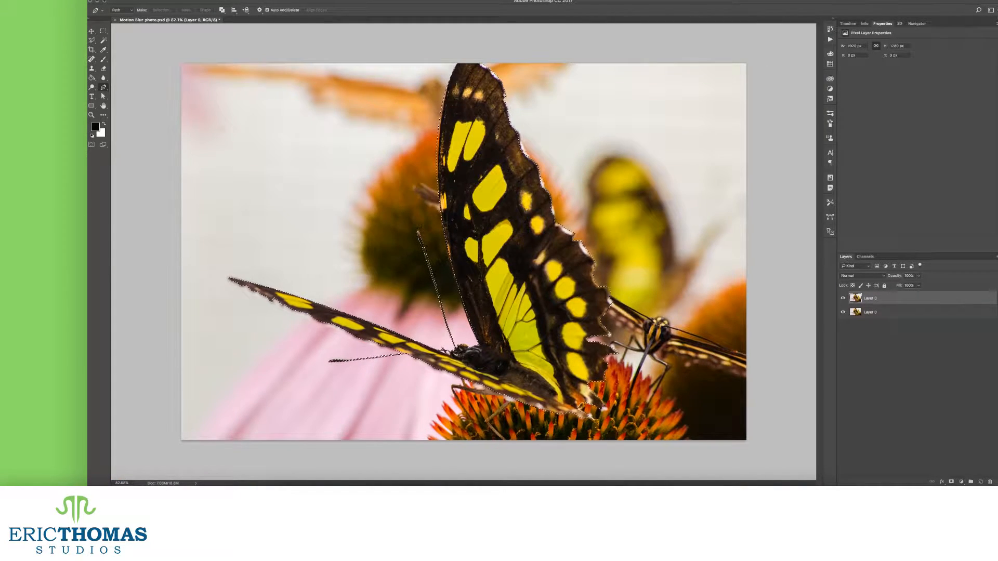
Step: Try contracting the selection around the butterfly
click(244, 0)
mouse_move(276, 88)
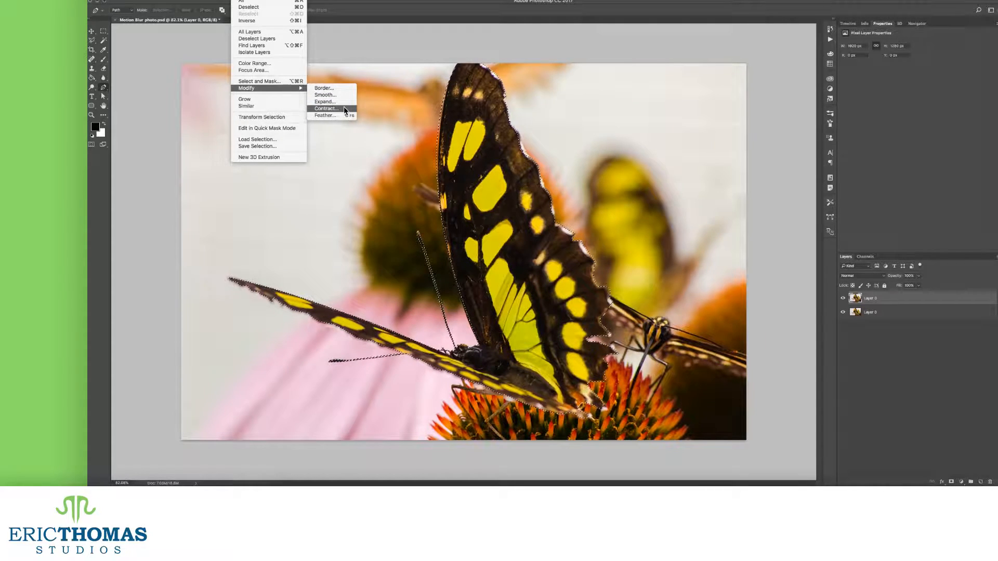
click(327, 109)
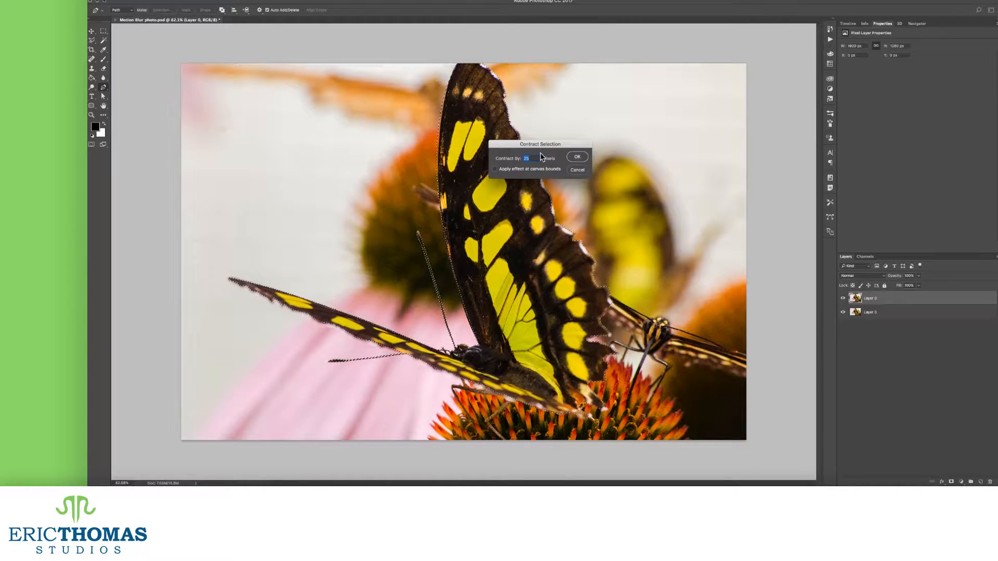
key(Return)
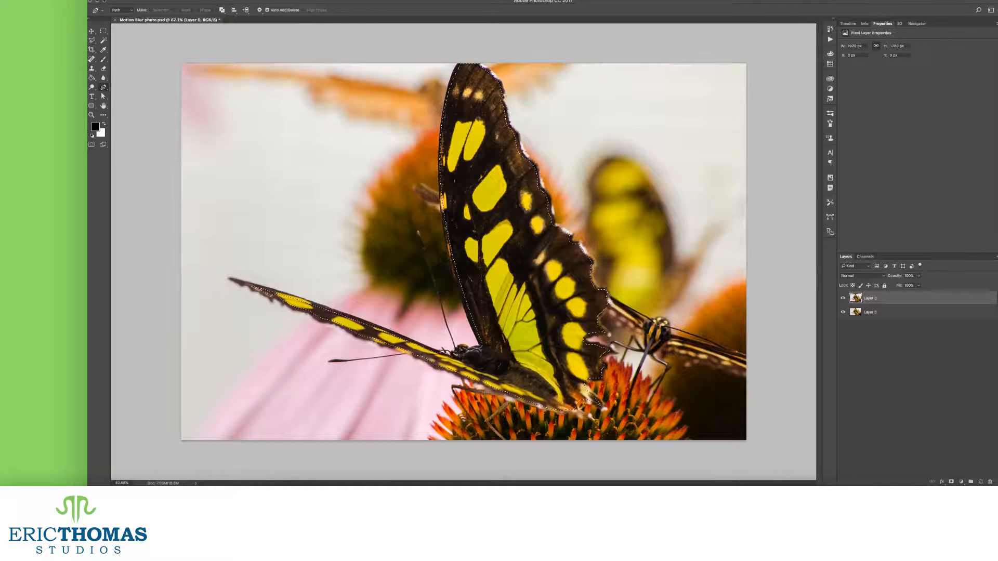
key(super+z)
click(244, 1)
mouse_move(271, 88)
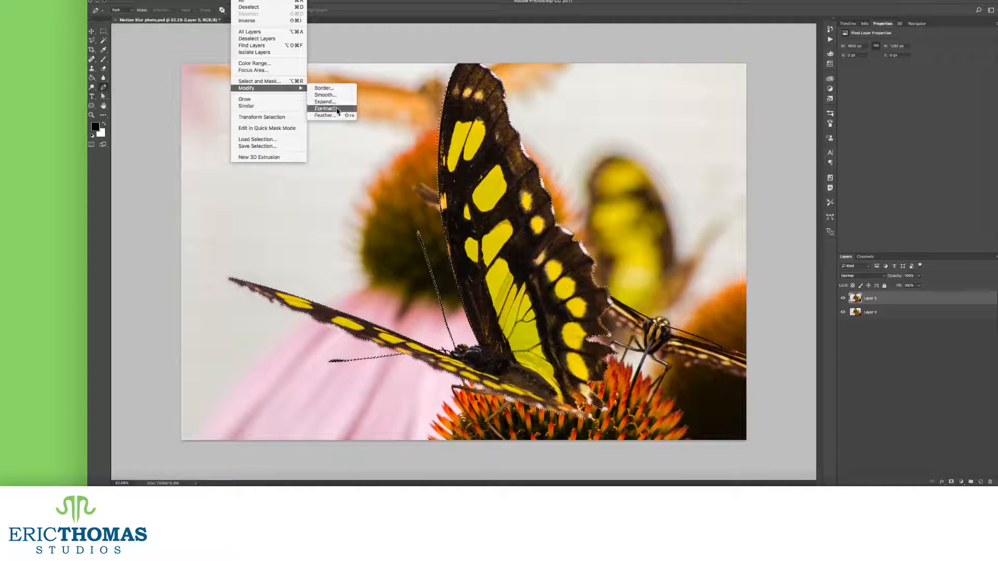
click(339, 108)
key(Return)
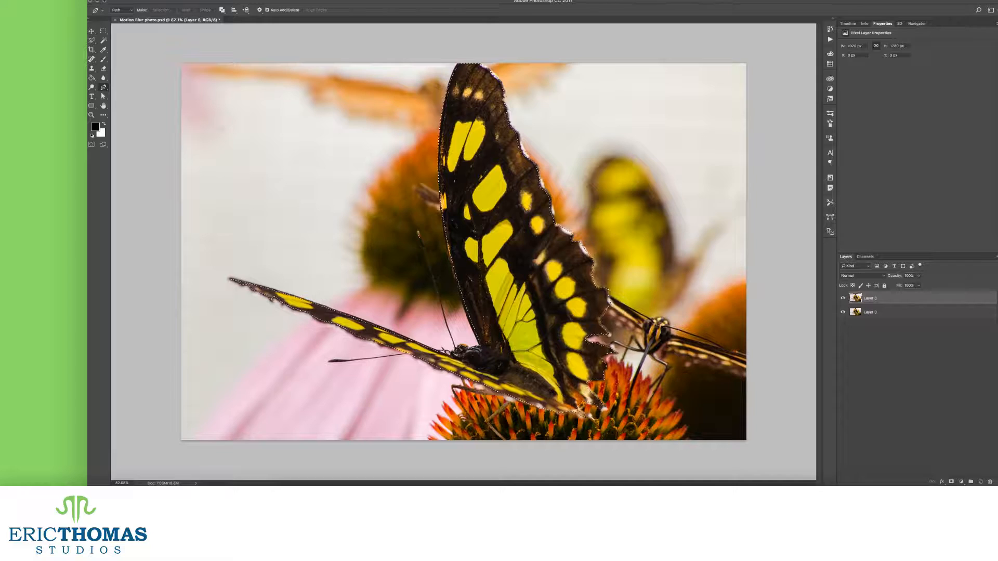
Step: Contract the butterfly selection slightly inward while keeping both thin antennae selected
click(243, 1)
mouse_move(282, 85)
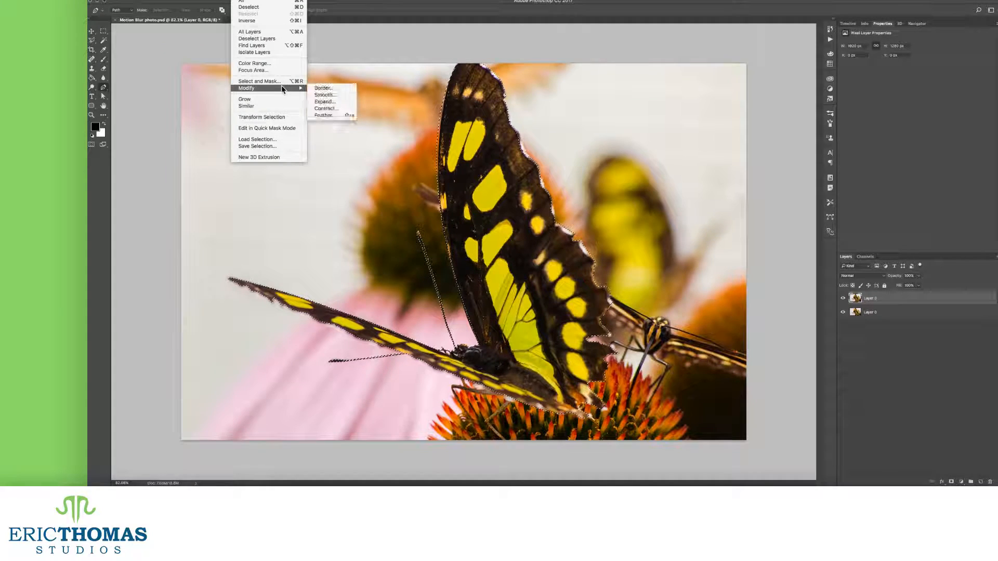
click(332, 107)
key(Return)
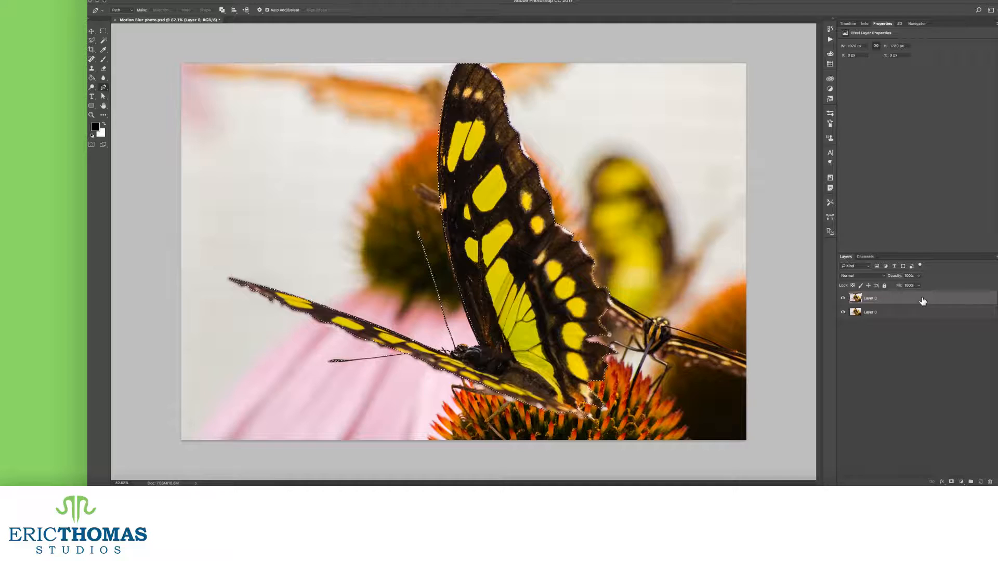
Step: Try copying the selected butterfly to a new layer and view that layer on its own
key(ctrl+j)
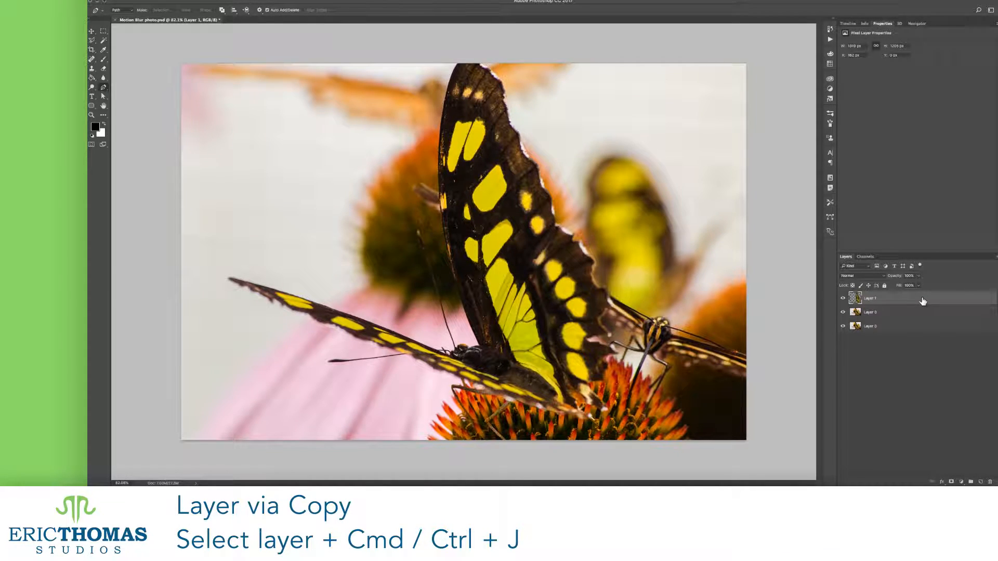
alt+click(843, 298)
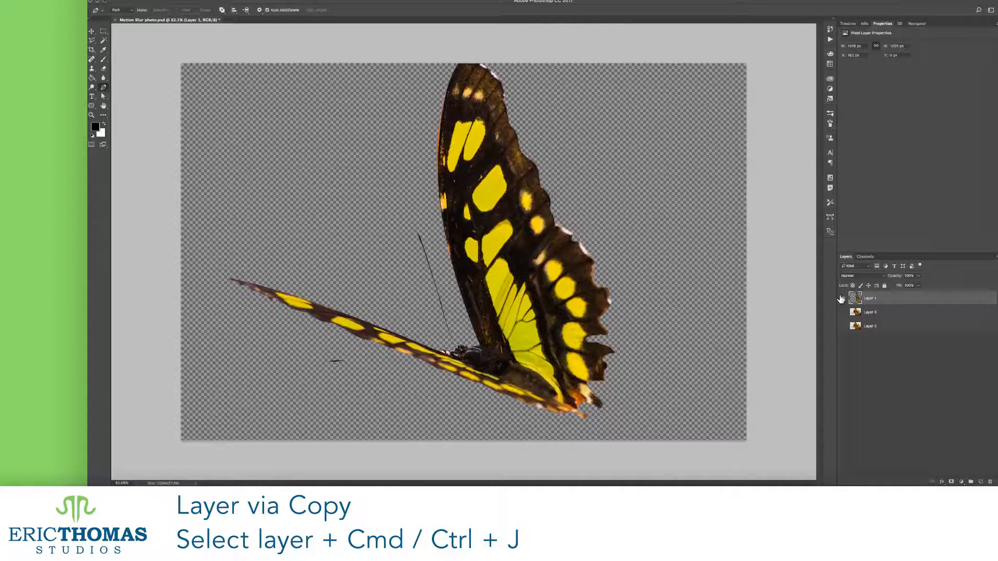
alt+click(843, 298)
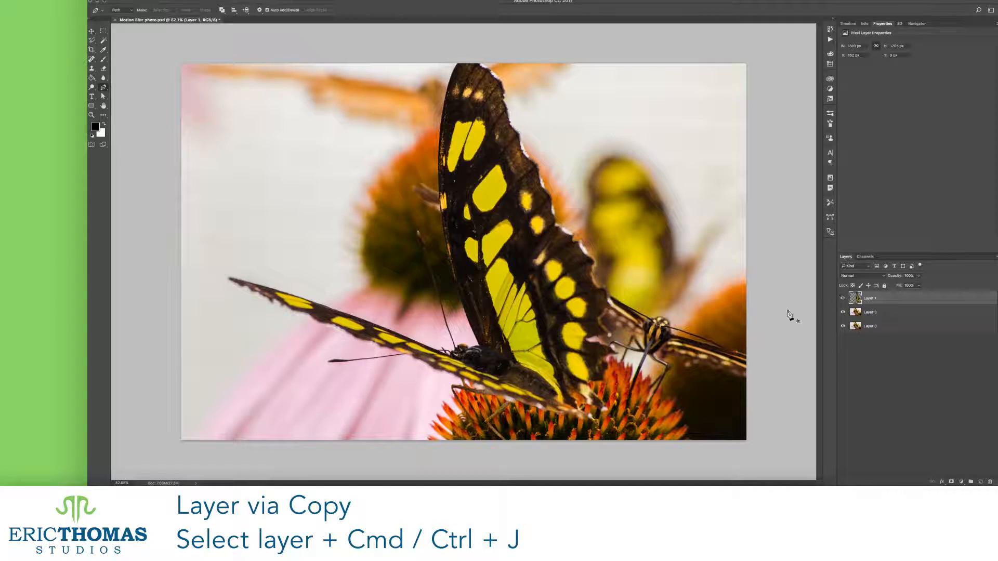
key(ctrl+z)
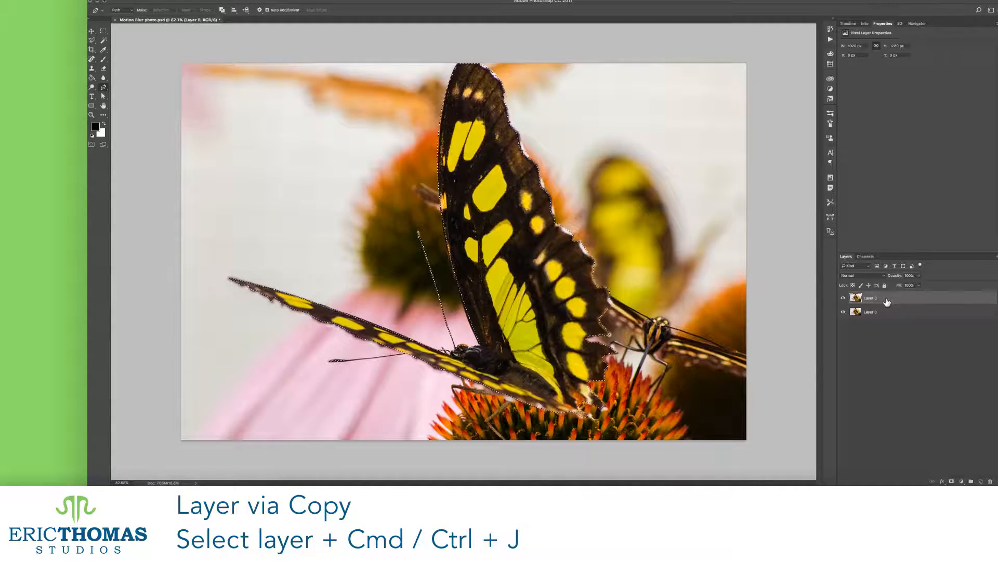
Step: Try cutting the selected butterfly to a new layer and toggle its visibility with the bottom layer hidden
key(ctrl+shift+j)
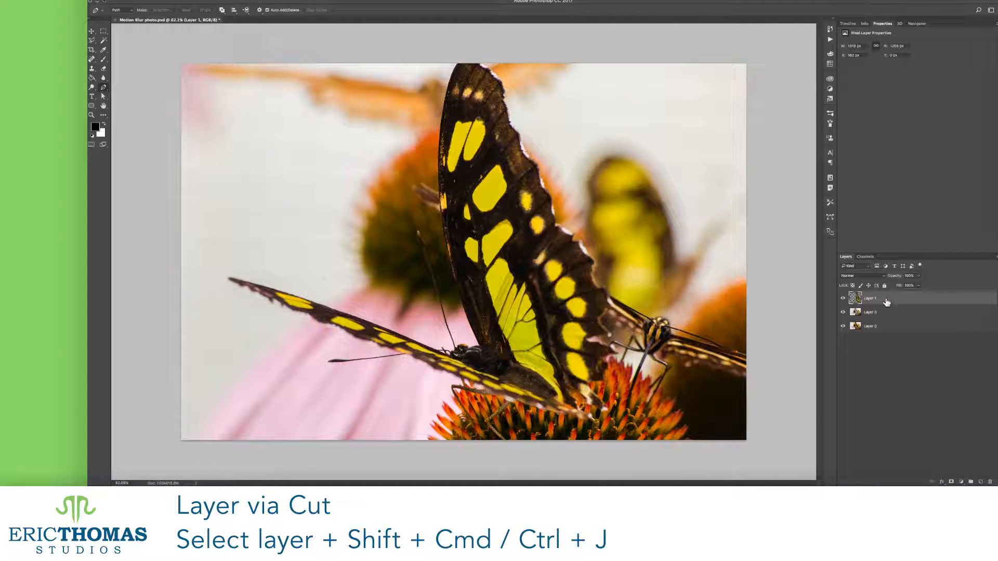
click(843, 326)
click(842, 298)
click(843, 298)
click(842, 298)
click(843, 298)
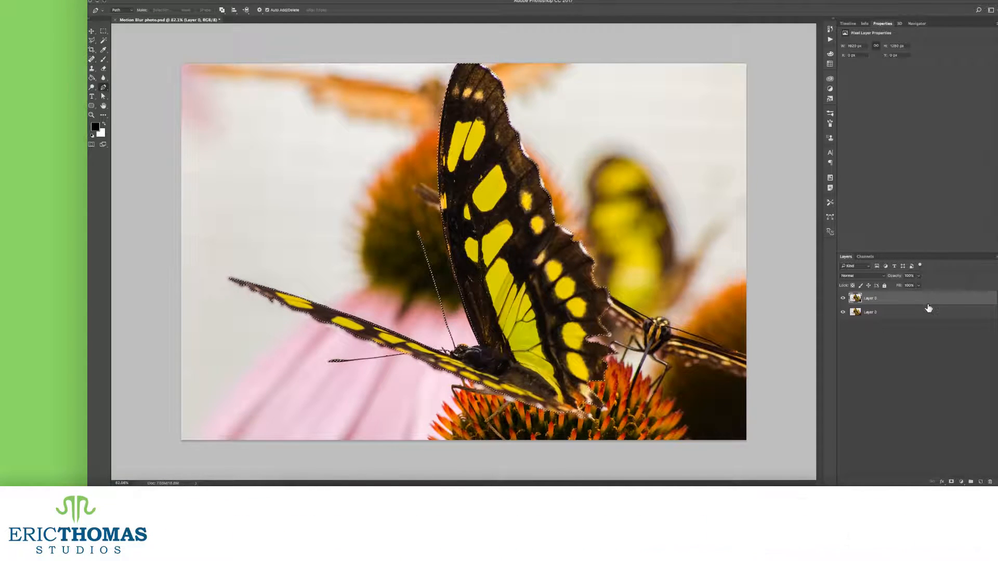
Step: Mask the upper layer to the butterfly selection and feather the mask by about 4 px, with the bottom layer hidden
click(952, 482)
click(844, 312)
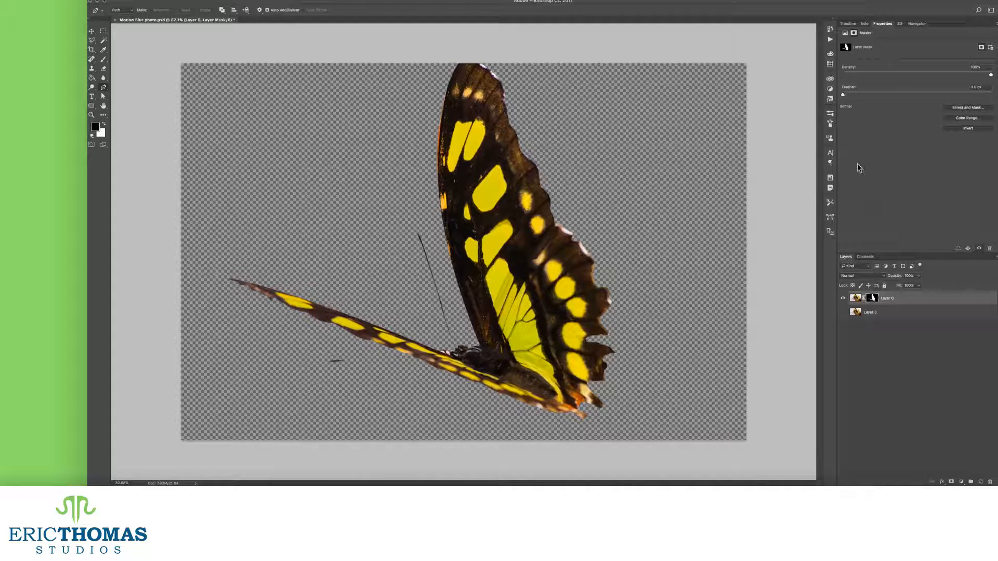
mouse_move(852, 96)
mouse_down()
mouse_move(982, 95)
mouse_move(870, 98)
mouse_up()
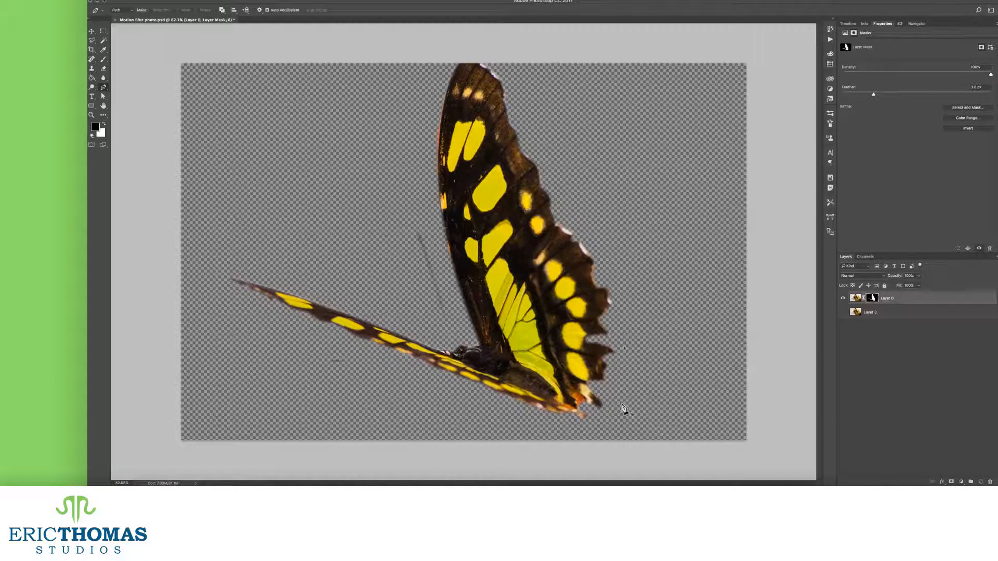
Step: Duplicate the masked butterfly layer and invert the lower copy's mask, checking the cutout with the upper layer hidden
click(891, 305)
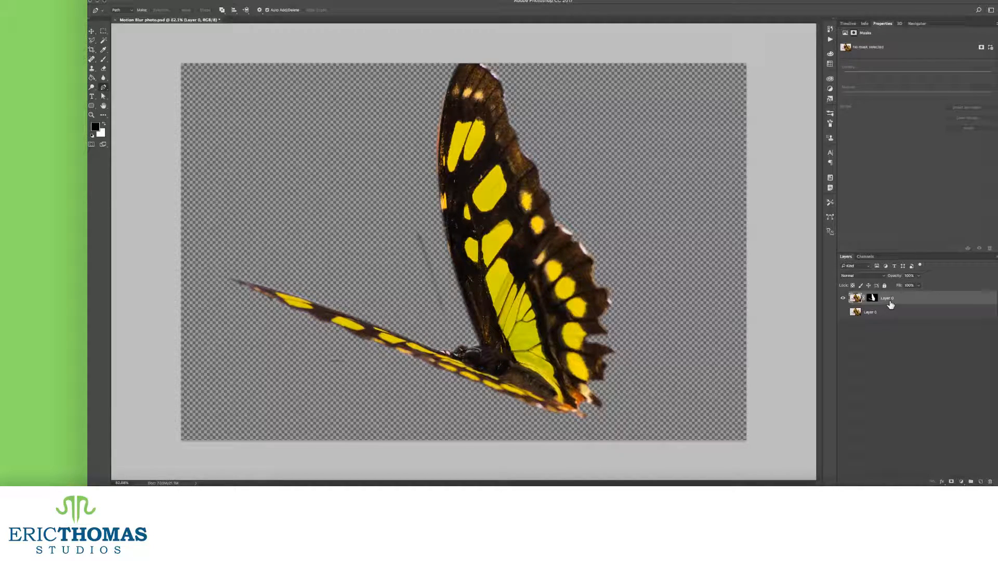
key(super+j)
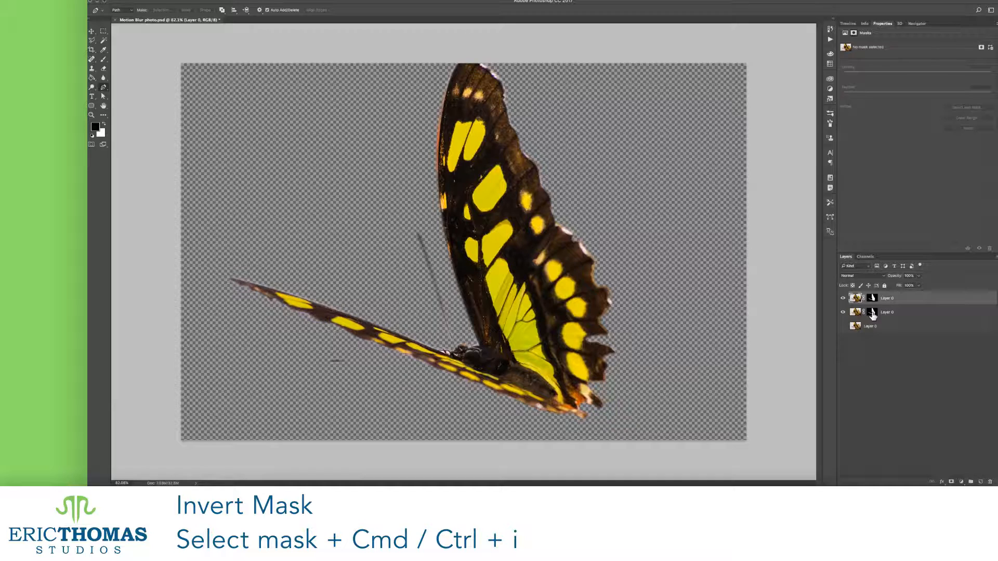
click(872, 313)
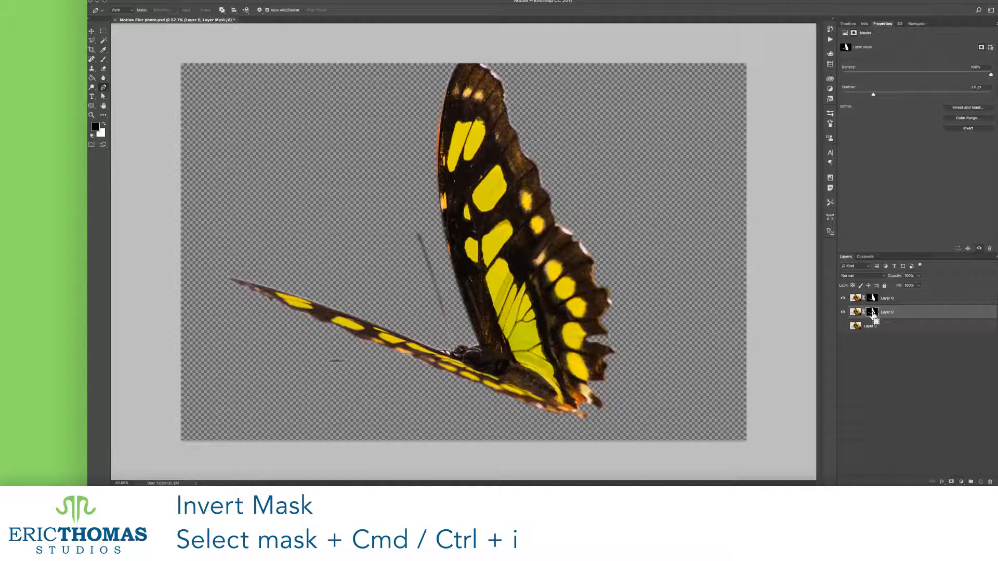
key(super+i)
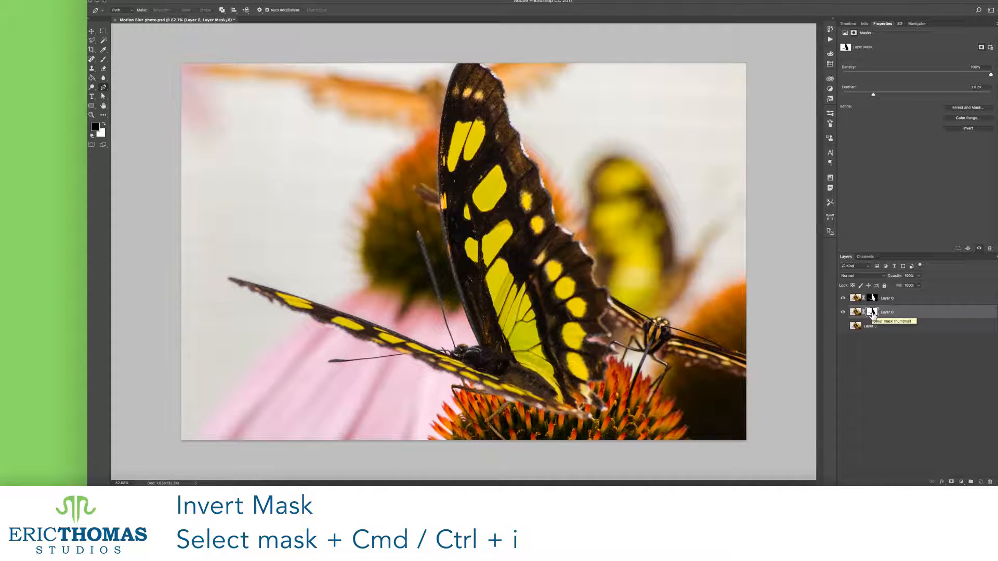
click(844, 299)
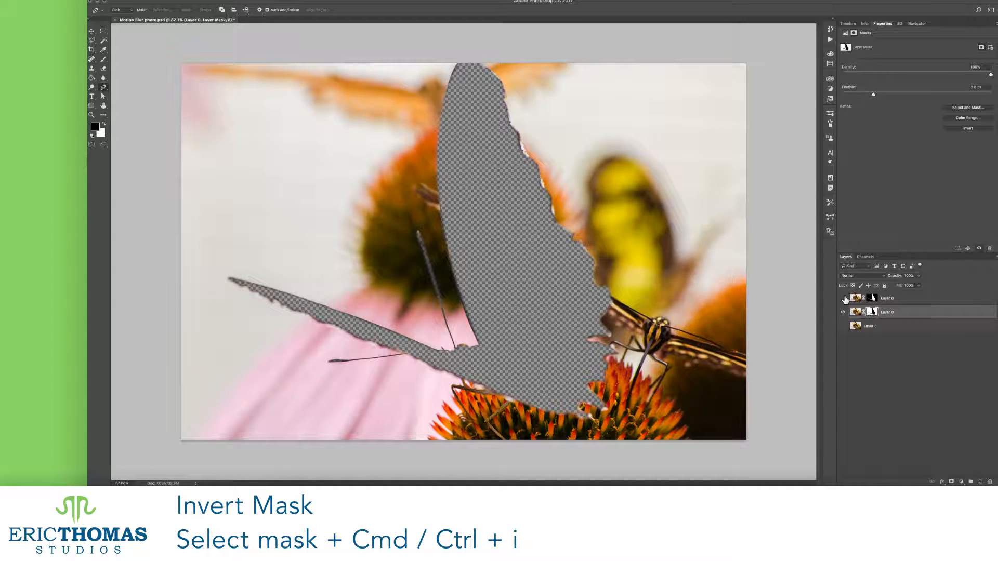
click(843, 298)
Step: Rename the lower masked copy as background and apply its layer mask permanently
double_click(888, 312)
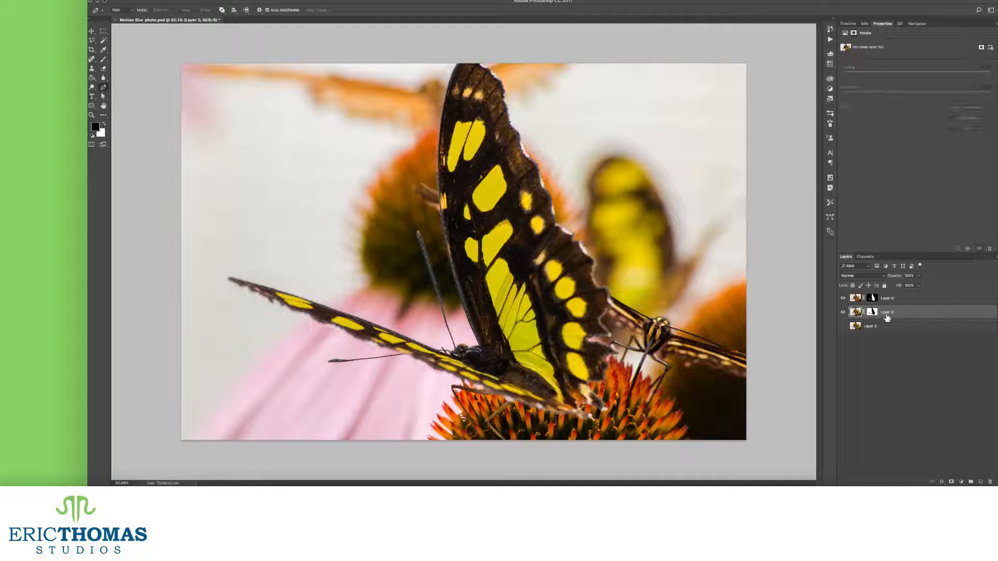
key(Return)
right_click(872, 311)
click(873, 331)
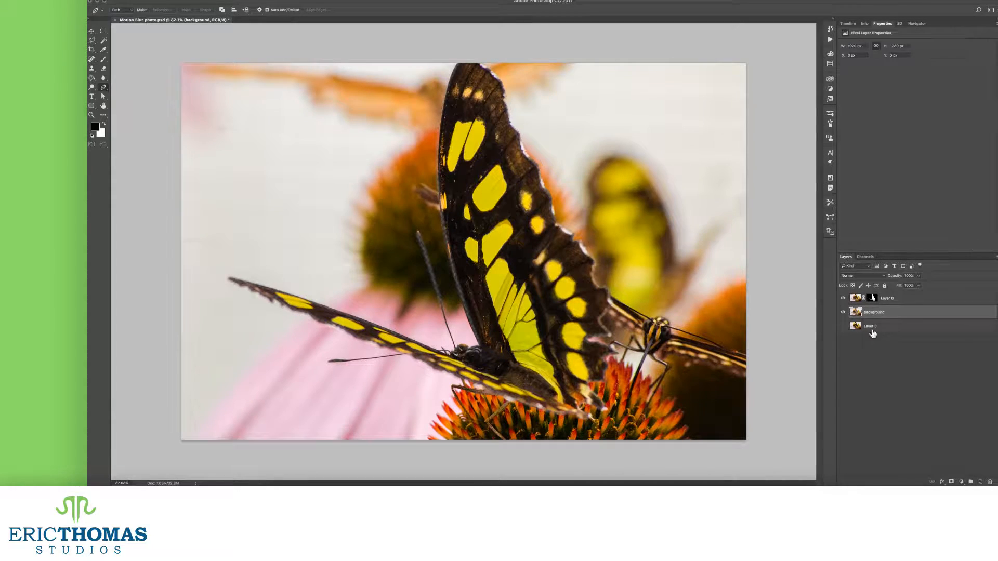
Step: Hide the butterfly layer, select the butterfly-shaped hole in the background layer and fill it content-aware
click(843, 298)
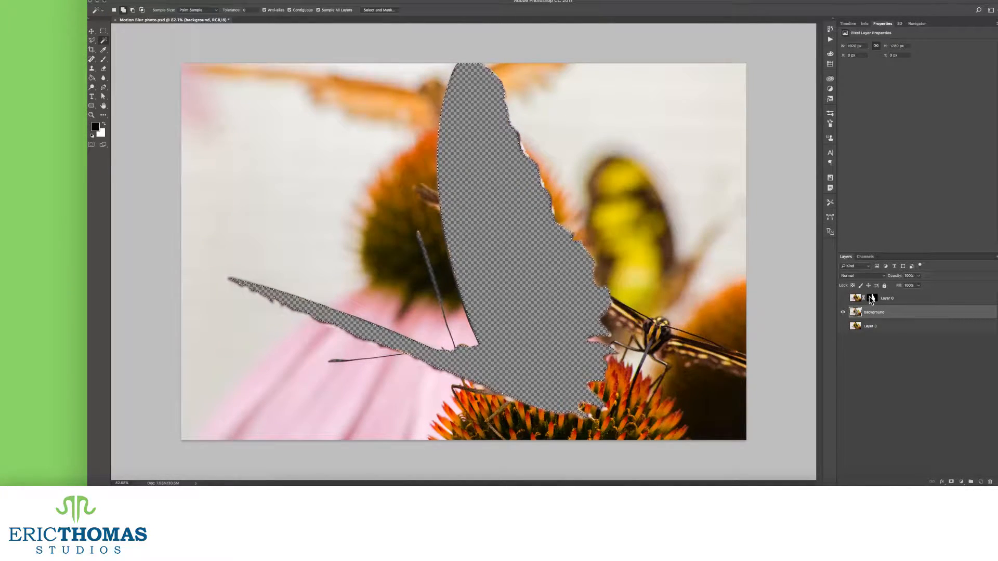
key(shift+F5)
click(550, 146)
click(550, 117)
click(590, 145)
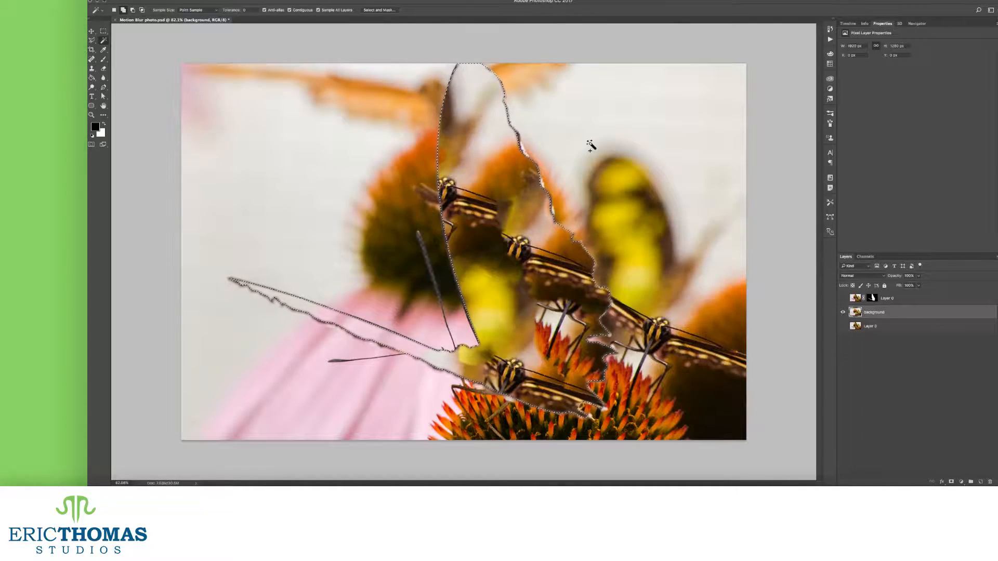
Step: Repeat the content-aware fill twice on the butterfly-shaped selection of the background layer
key(shift+F5)
key(Return)
key(shift+F5)
key(Return)
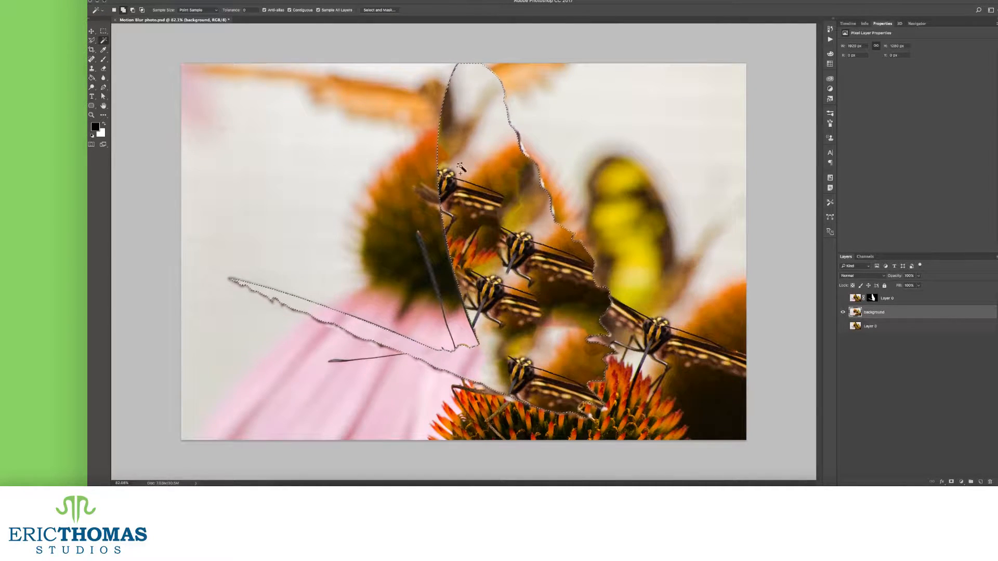
Step: Expand the butterfly-shaped selection slightly and run the content-aware fill again on the background layer
click(240, 1)
mouse_move(280, 88)
click(331, 102)
key(Return)
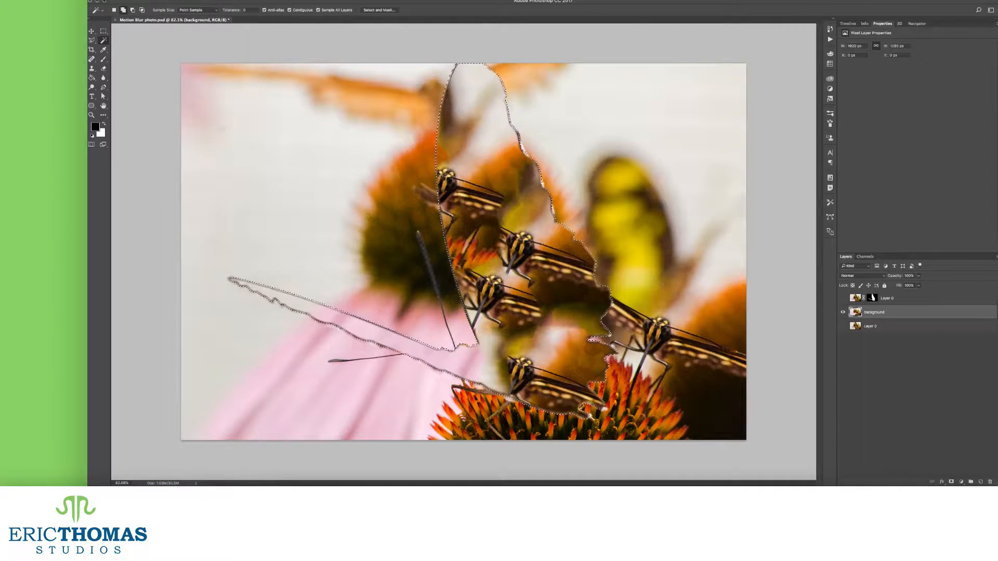
key(shift+F5)
key(Return)
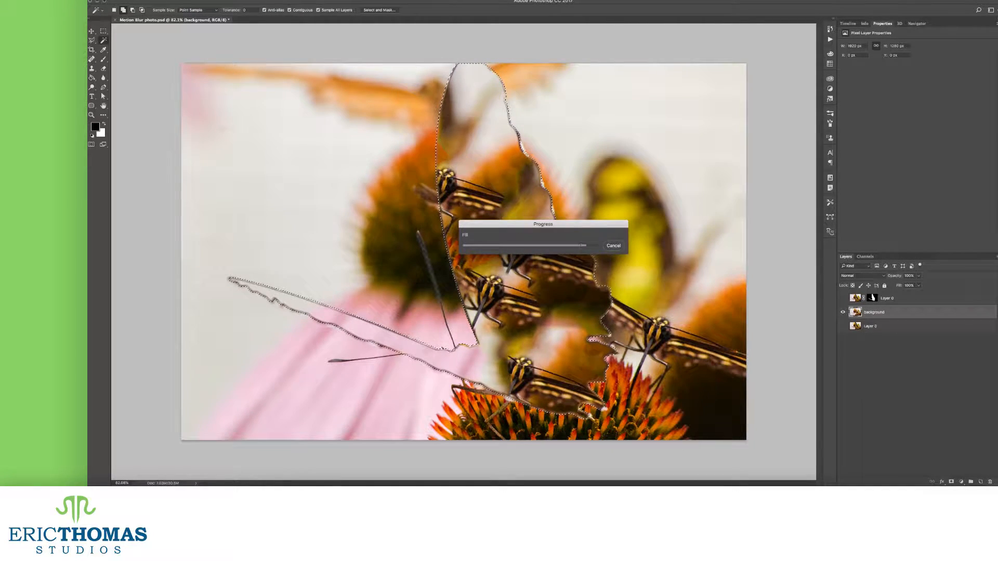
Step: Show the butterfly layer again with nothing selected, and convert the background layer to a smart object
click(843, 298)
key(ctrl+d)
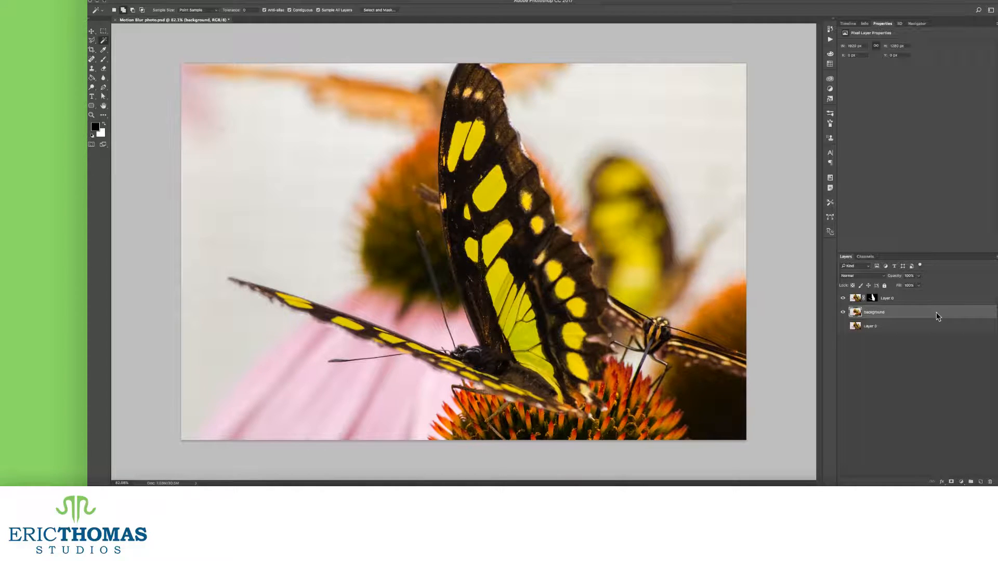
right_click(938, 316)
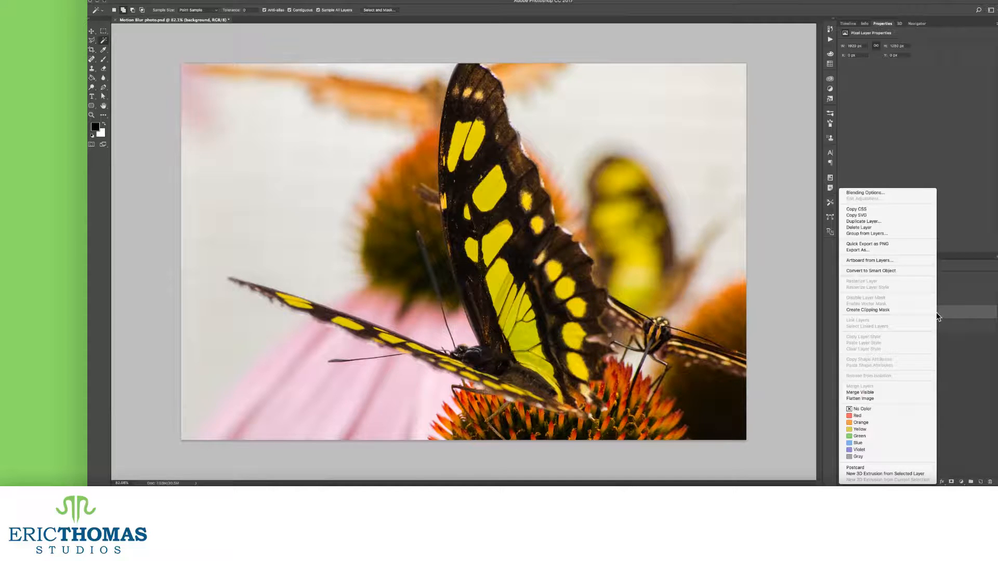
click(879, 271)
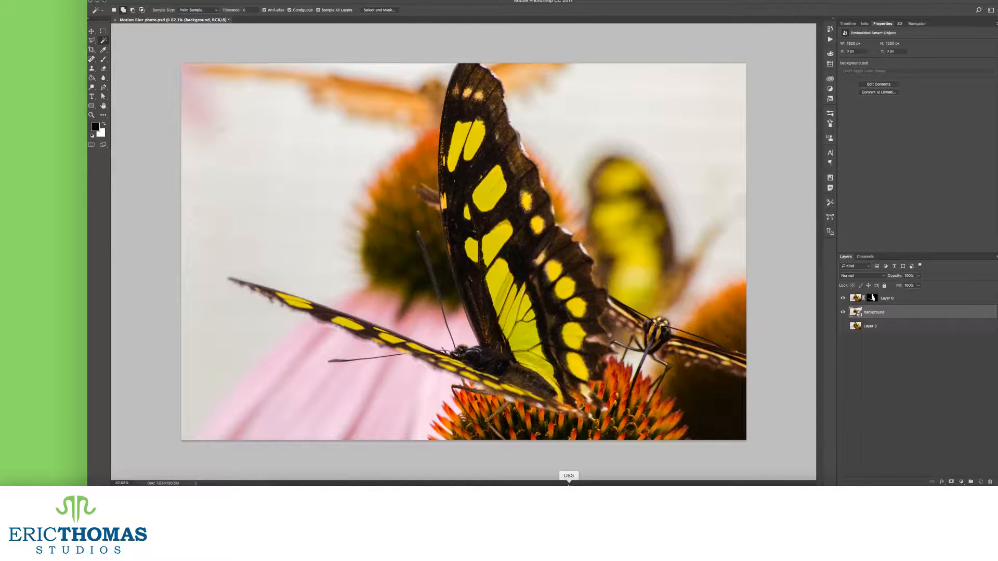
Step: Set up a Motion Blur filter on the background smart object with an angle of -23° and a distance of 140 pixels
click(270, 2)
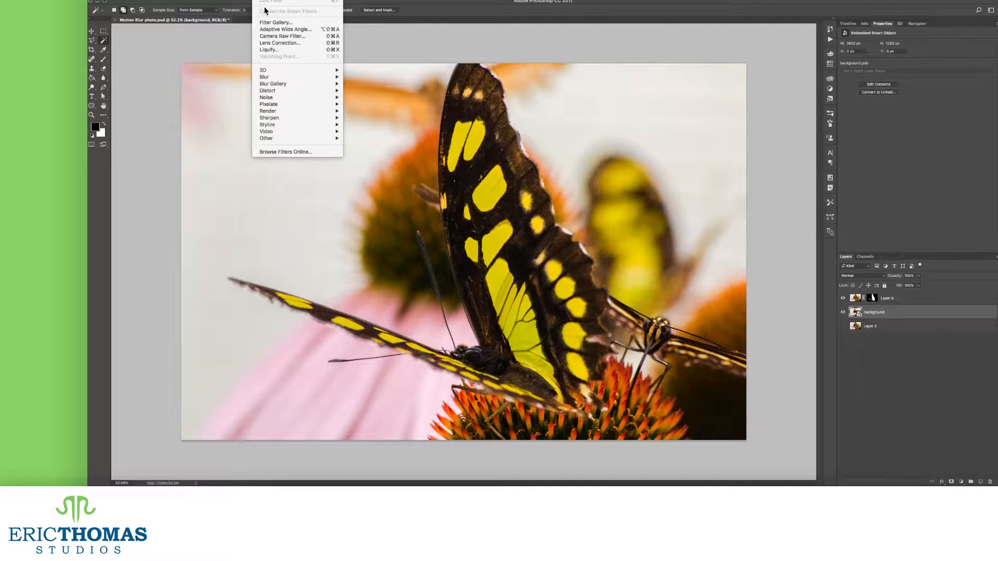
mouse_move(284, 72)
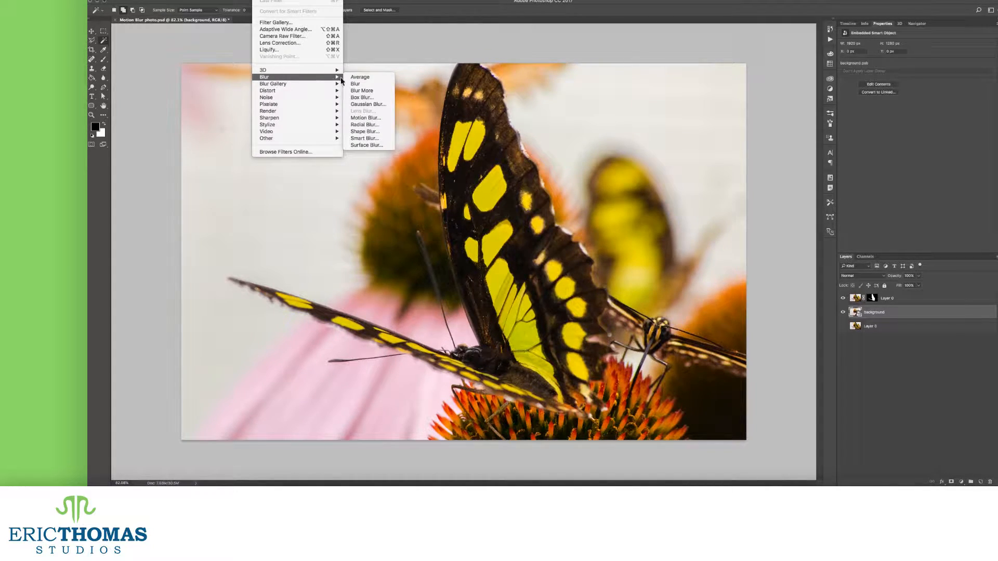
click(370, 119)
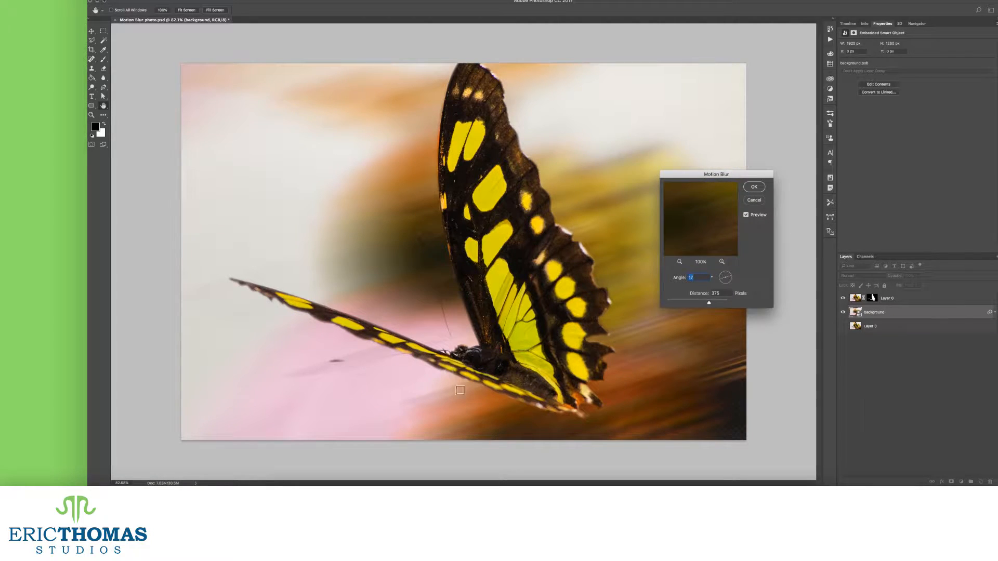
drag(733, 284, 718, 284)
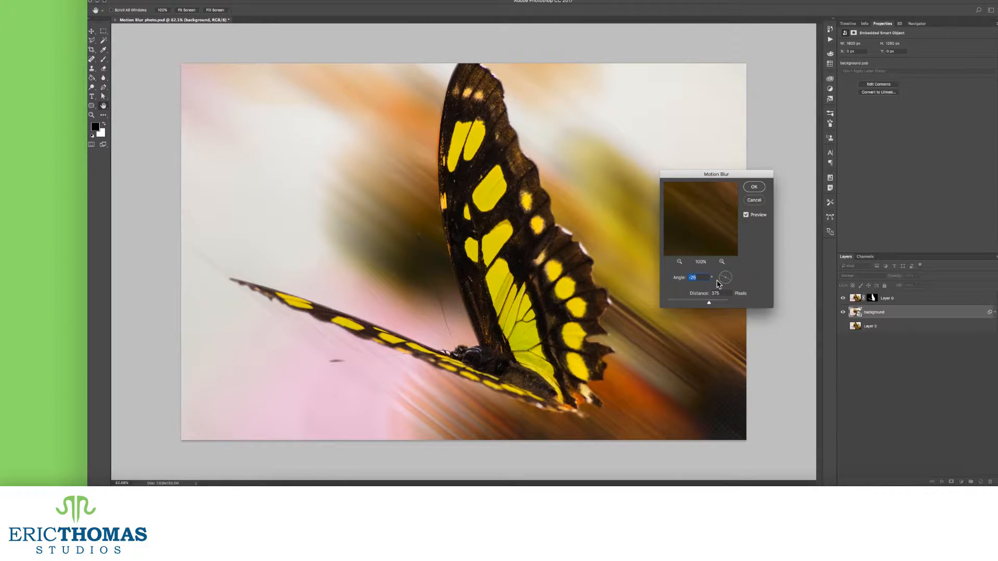
key(Up)
key(Up)
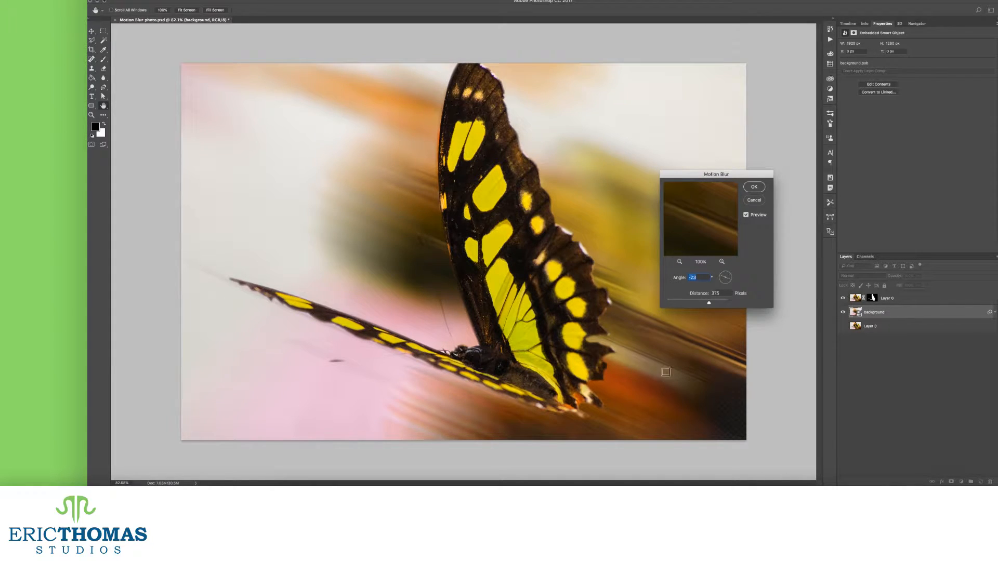
key(Tab)
mouse_move(684, 301)
mouse_down()
mouse_move(728, 305)
mouse_move(699, 305)
mouse_up()
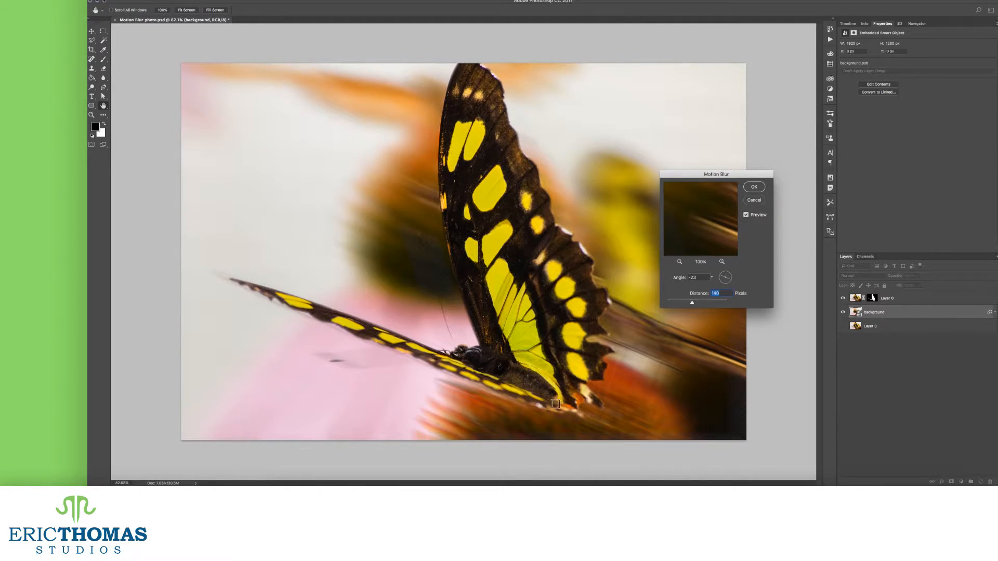
Step: Compare the image with and without the motion blur preview, zooming the filter's thumbnail out to 13%
click(747, 215)
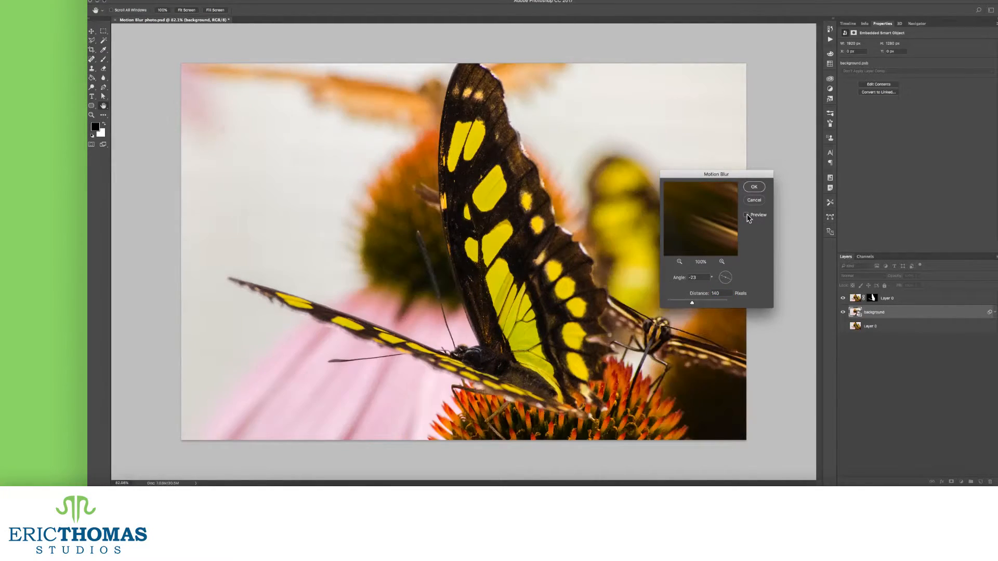
click(747, 215)
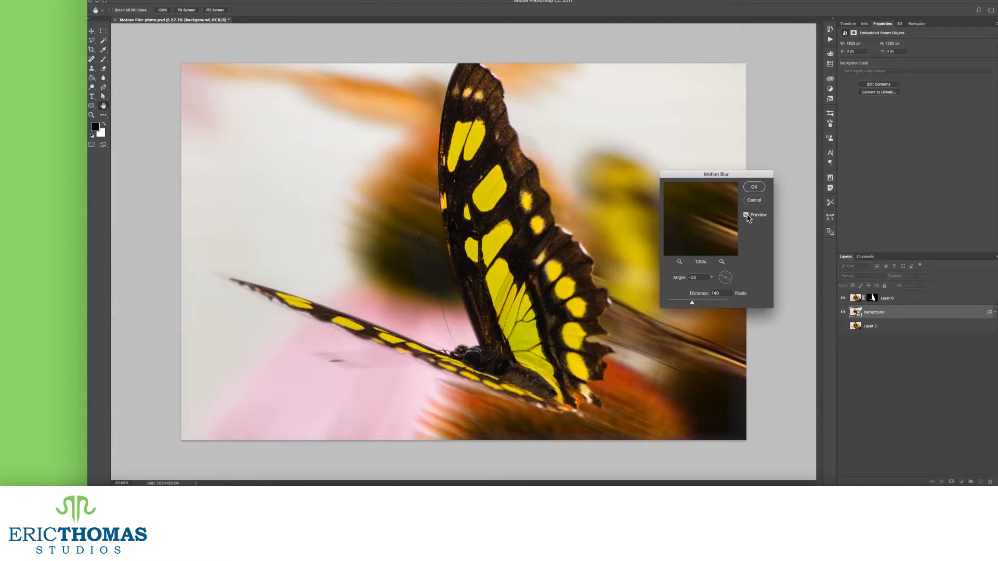
click(680, 262)
click(680, 262)
click(680, 262)
click(680, 262)
click(680, 262)
click(680, 262)
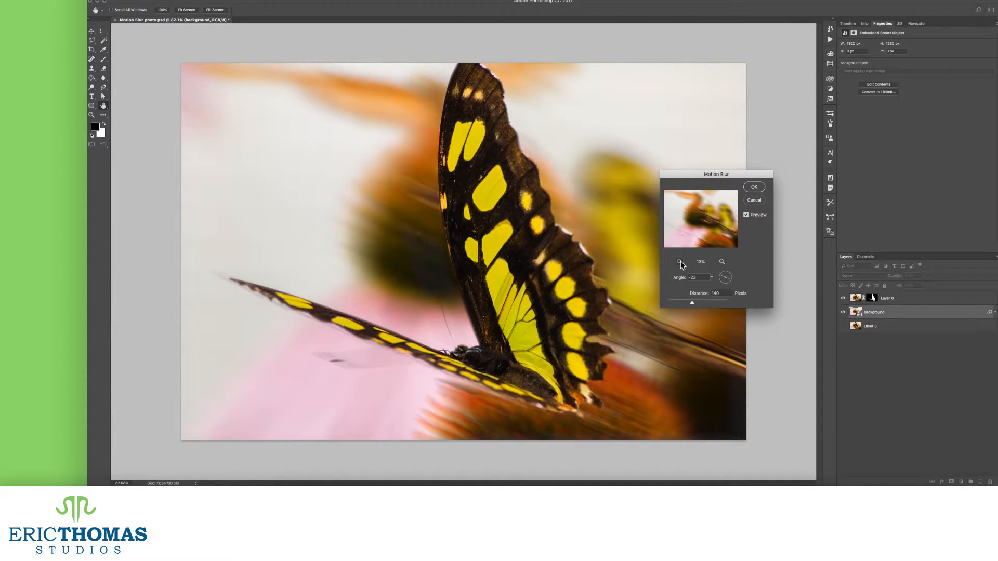
click(747, 215)
click(747, 216)
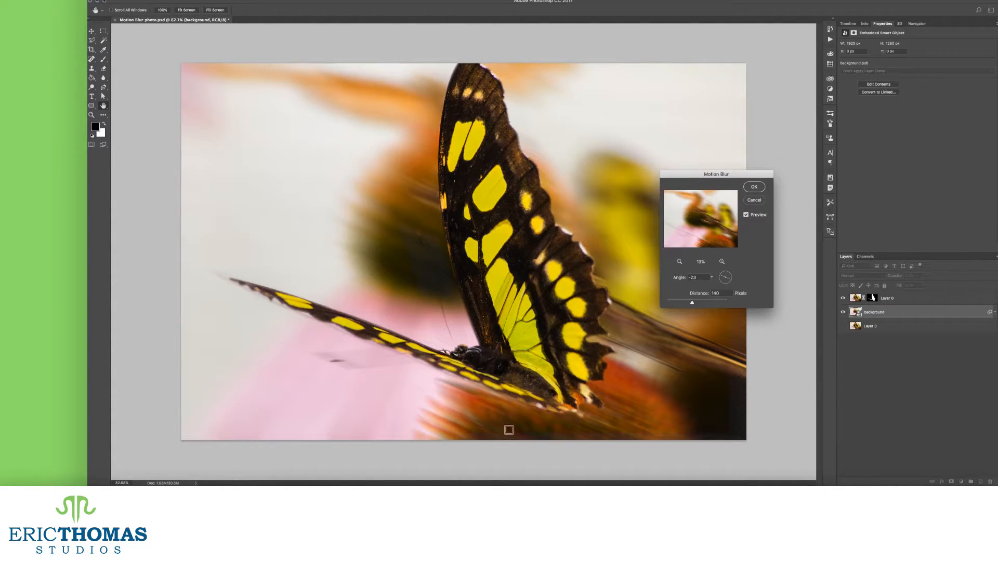